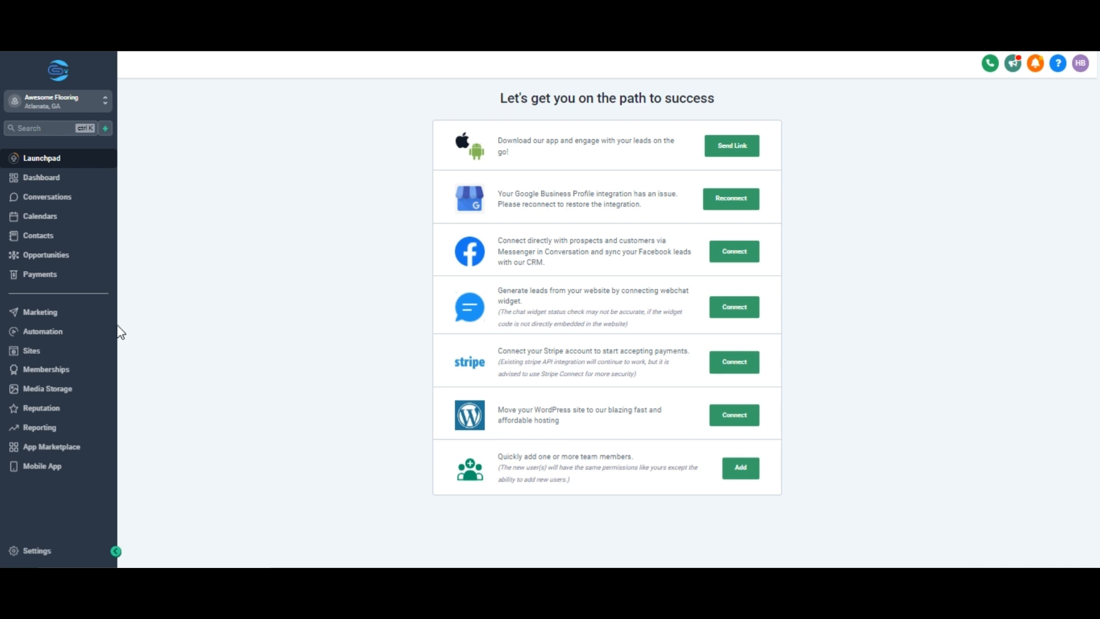
# - Open Sites from the sidebar to list the funnels, showing the Flooring funnel
pyautogui.click(84, 356)
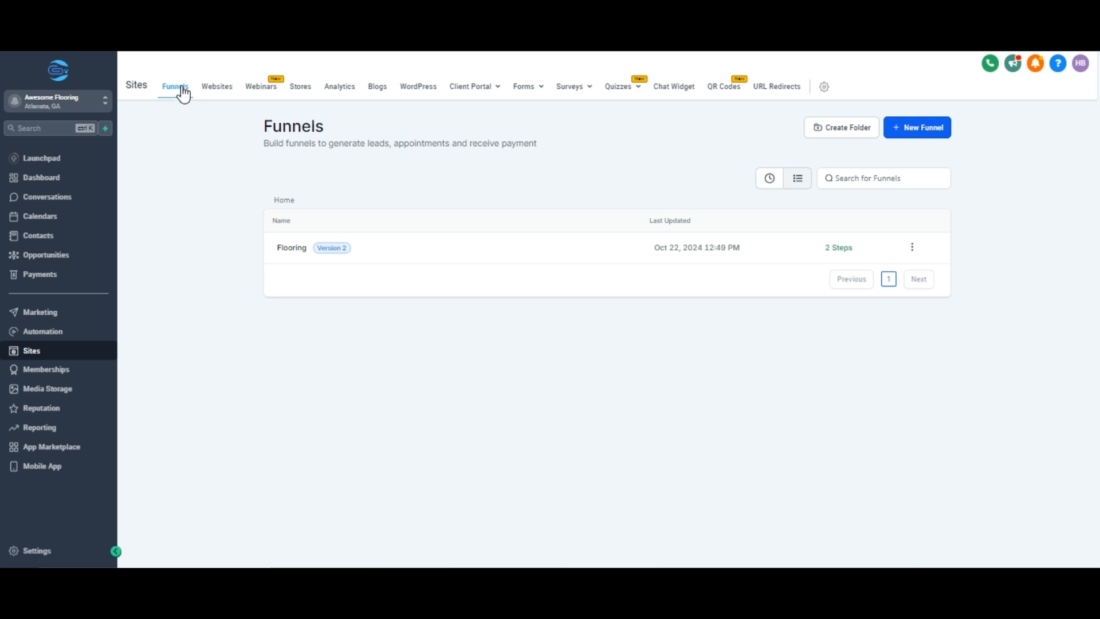
# - Open the Flooring funnel and bring up the New Step in Funnel dialog
pyautogui.click(370, 256)
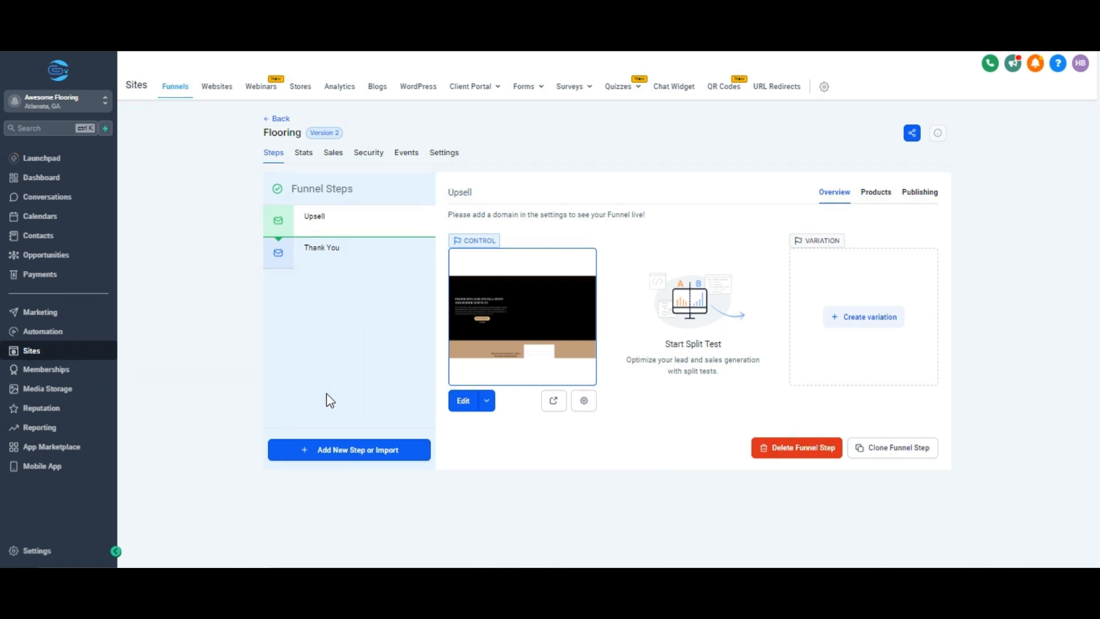
pyautogui.click(328, 450)
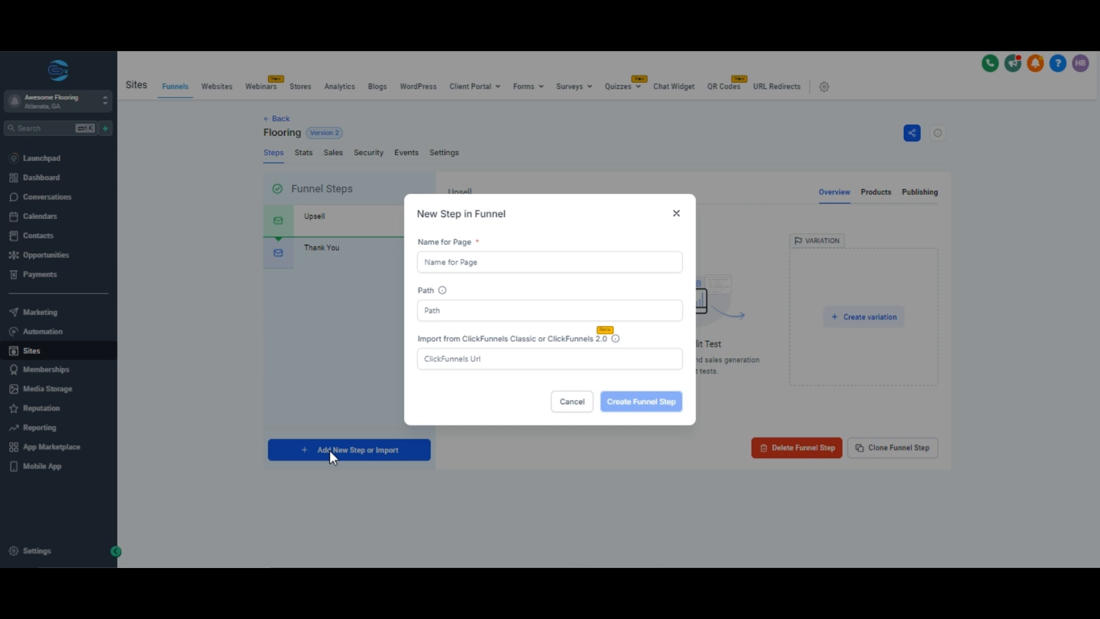
# - Create a funnel step named PAYMENTS with path flooringpayment
pyautogui.click(443, 263)
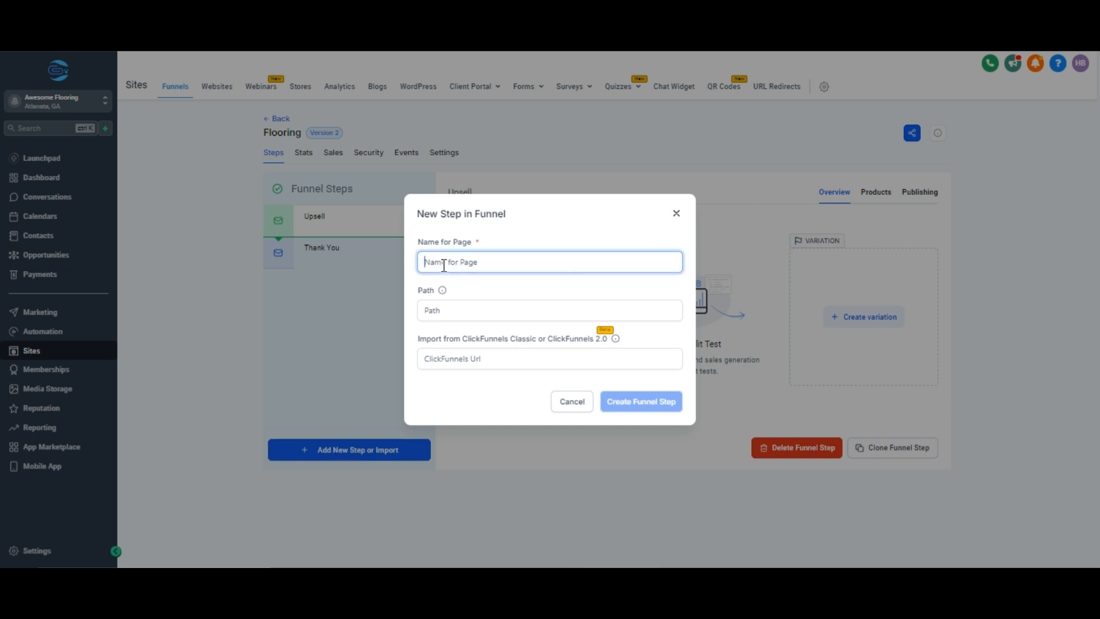
pyautogui.write('Fl')
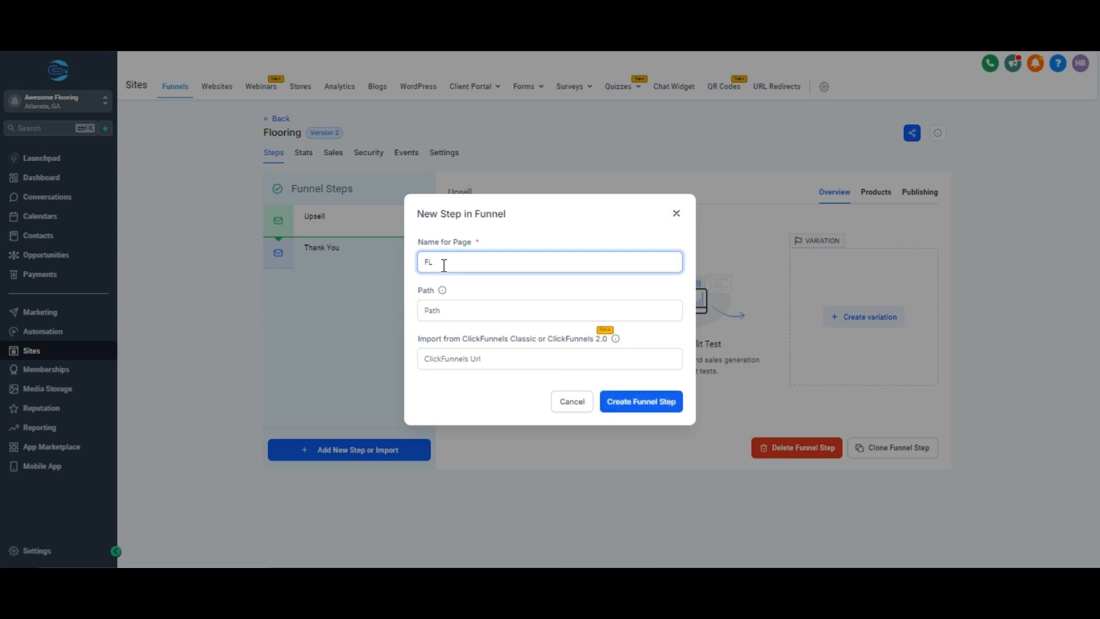
pyautogui.press('BackSpace')
pyautogui.press('BackSpace')
pyautogui.write('PAYMENTS')
pyautogui.click(442, 310)
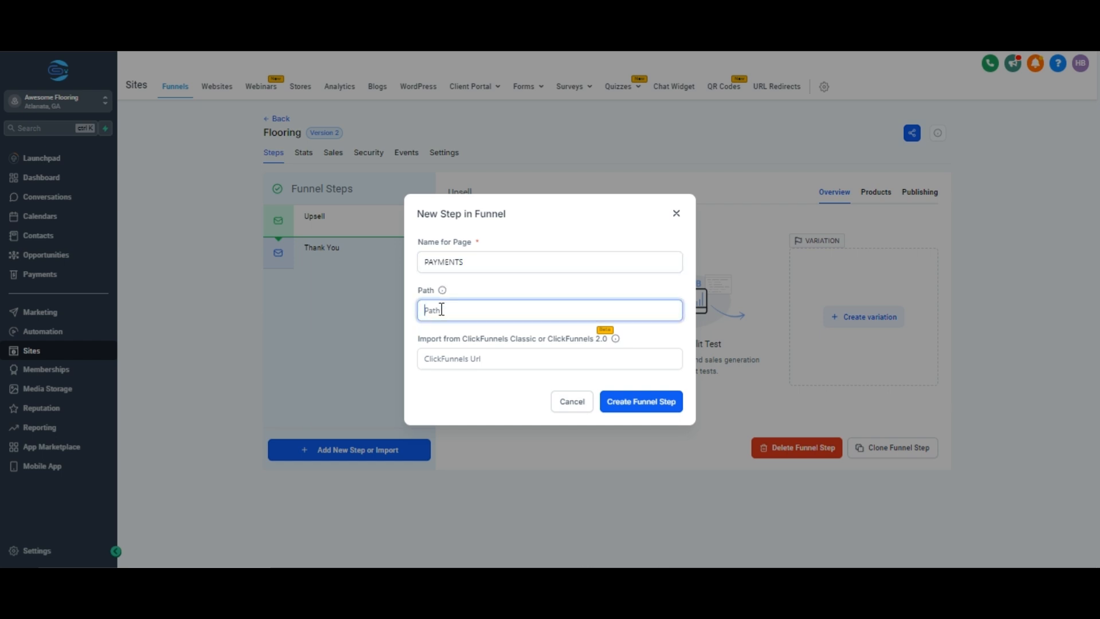
pyautogui.write('flooringpayment')
pyautogui.click(634, 401)
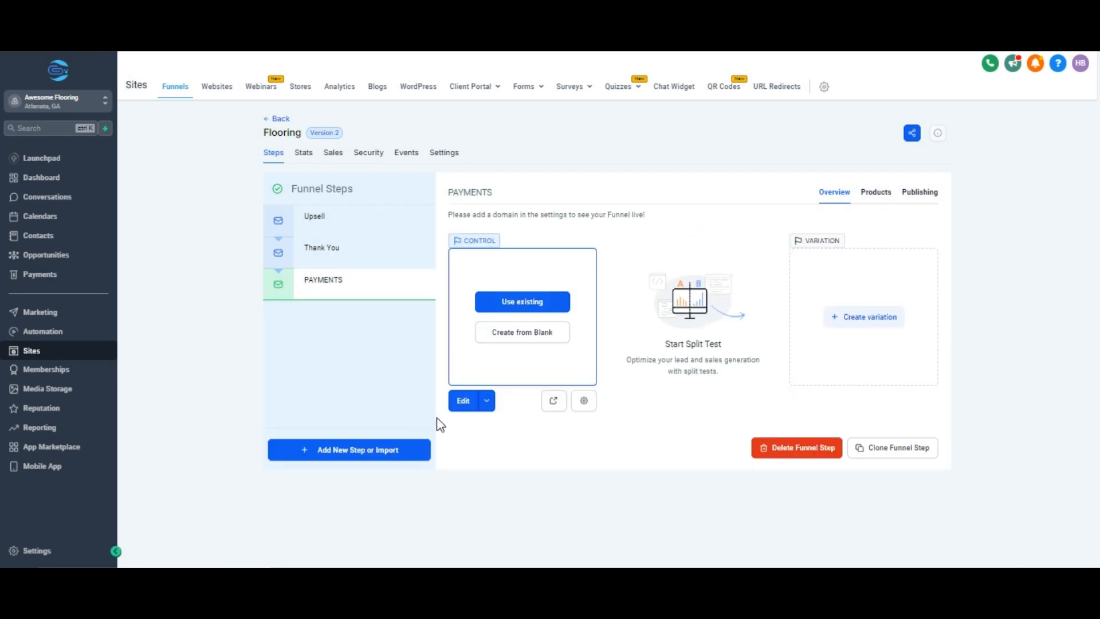
# - In the builder, add a Full Width section containing a 1 Column row
pyautogui.click(471, 392)
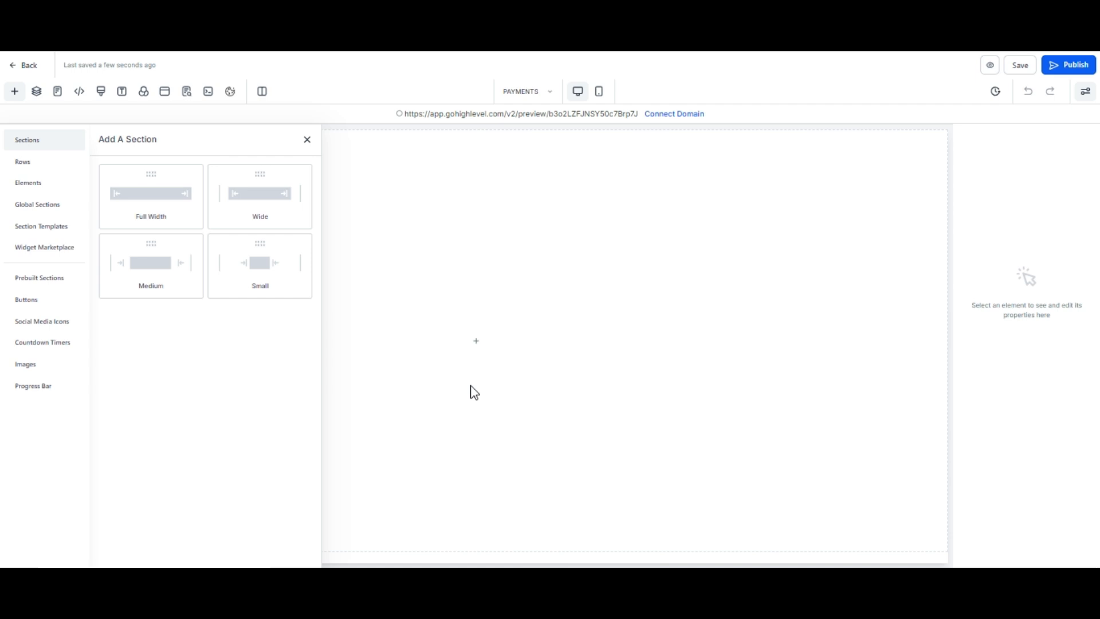
pyautogui.click(156, 206)
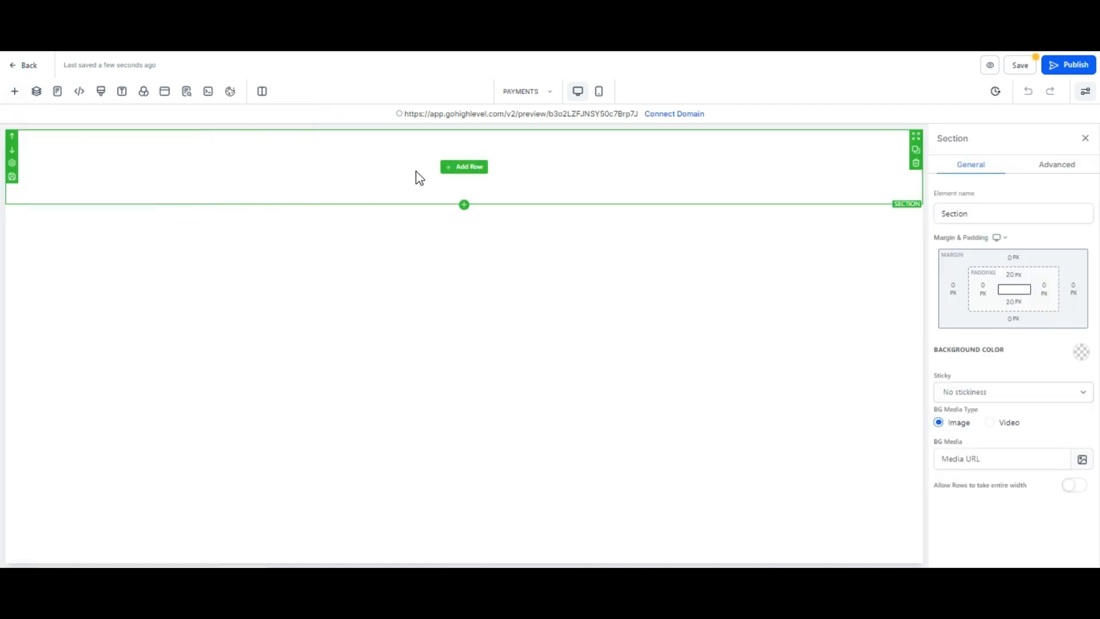
pyautogui.click(460, 169)
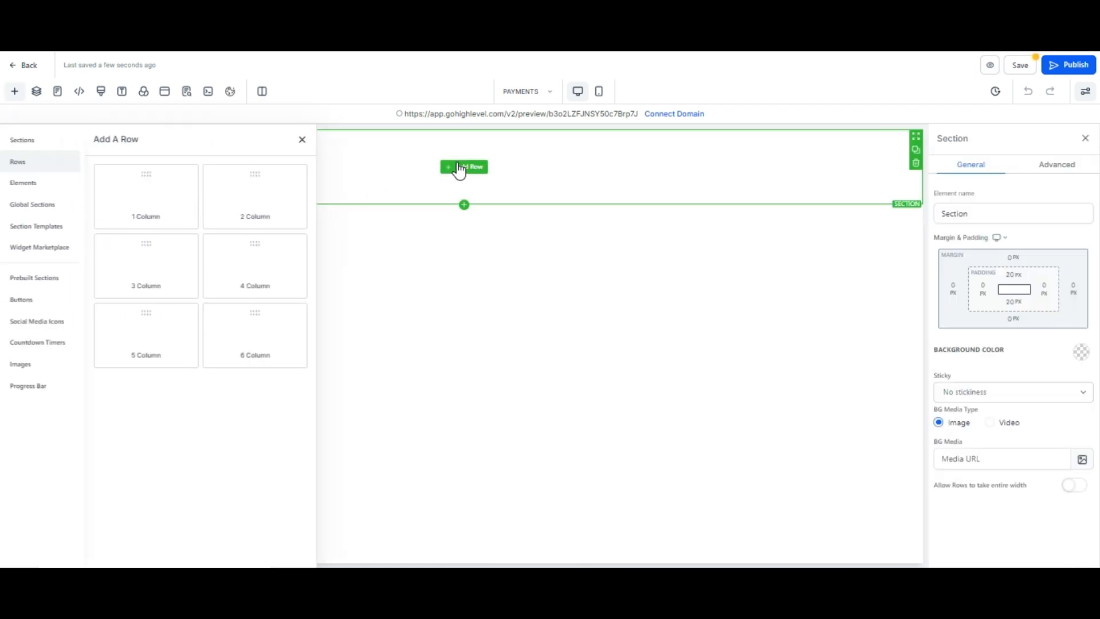
pyautogui.click(177, 204)
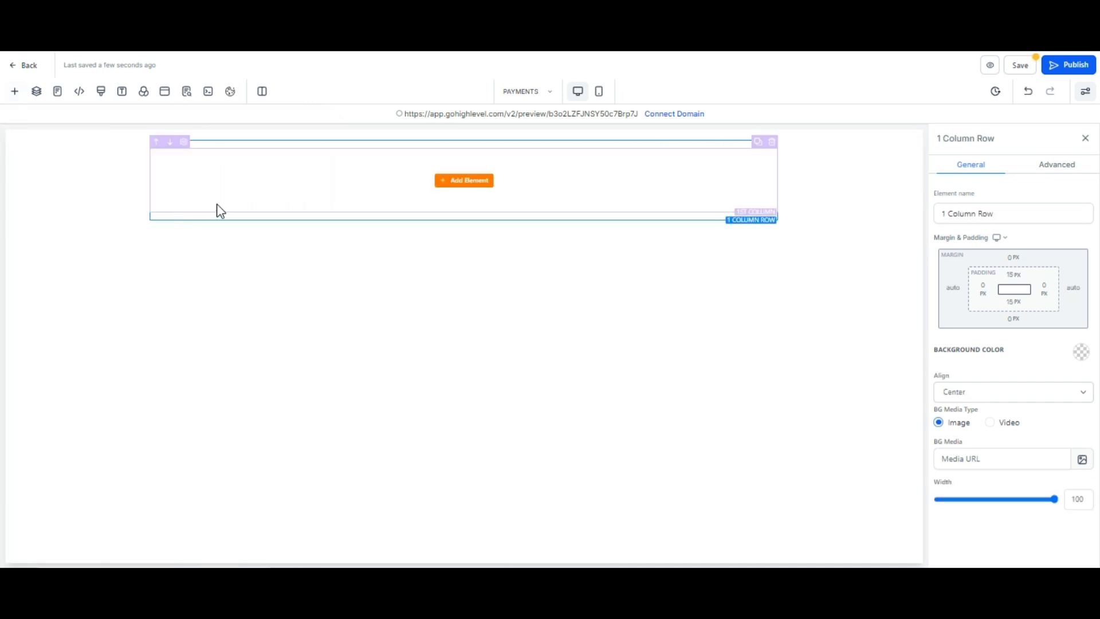
# - Add a 2 Step Order element from Order Elements into the column
pyautogui.click(449, 182)
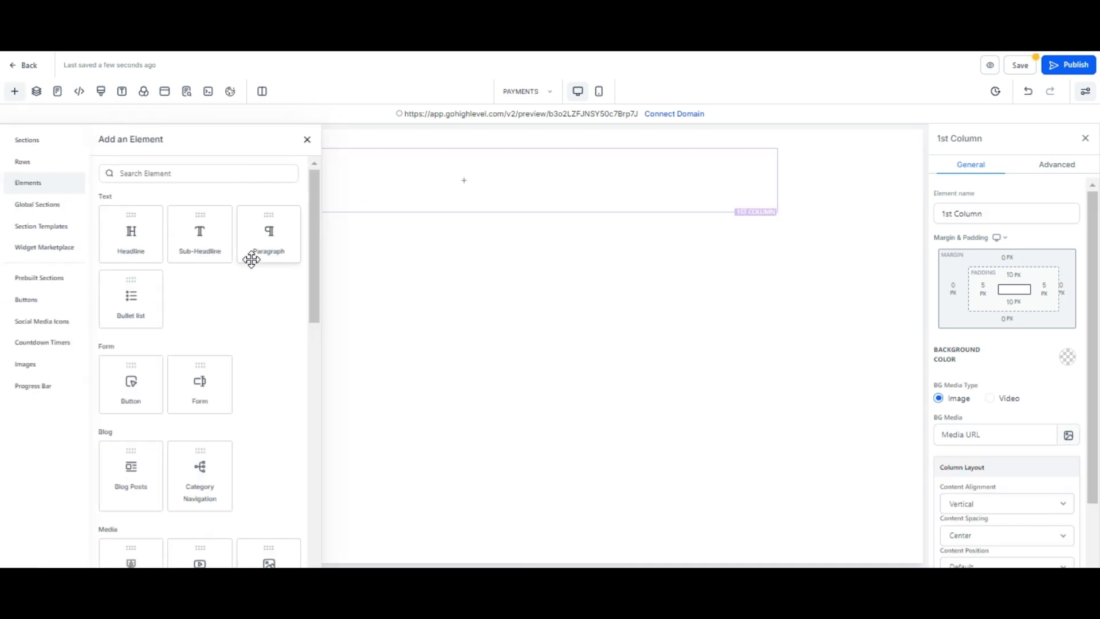
pyautogui.scroll(-15, 251, 259)
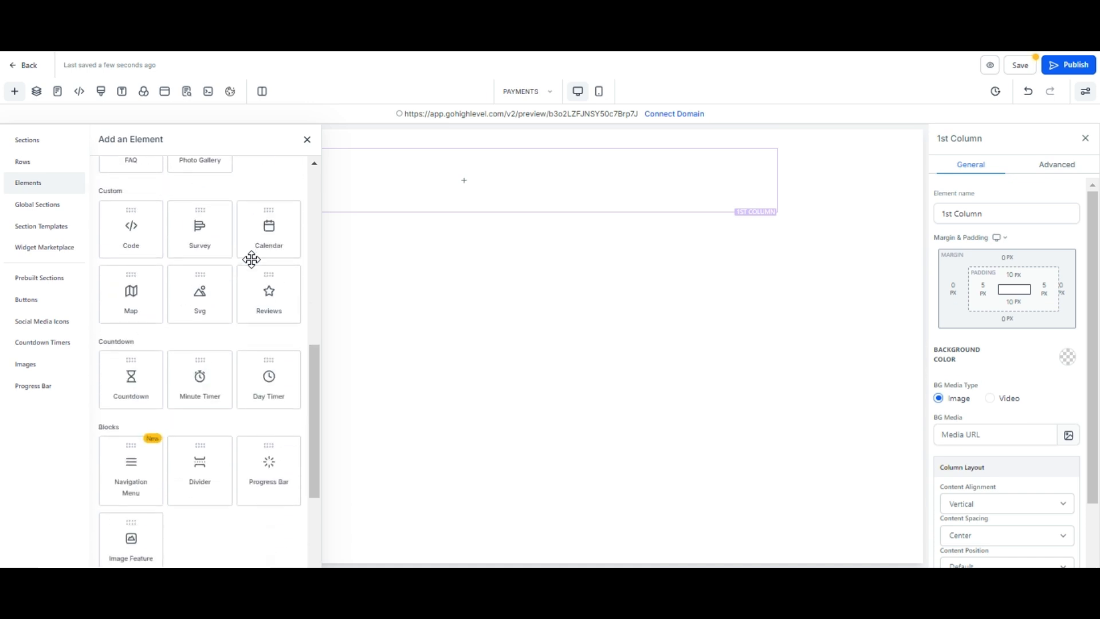
pyautogui.scroll(-1, 251, 260)
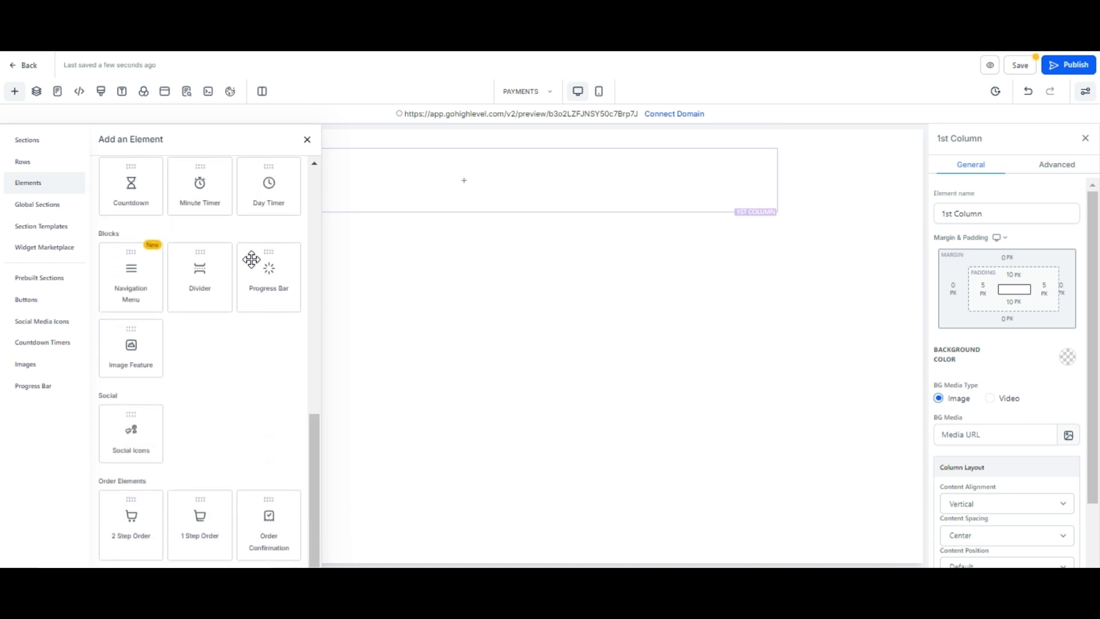
pyautogui.click(141, 535)
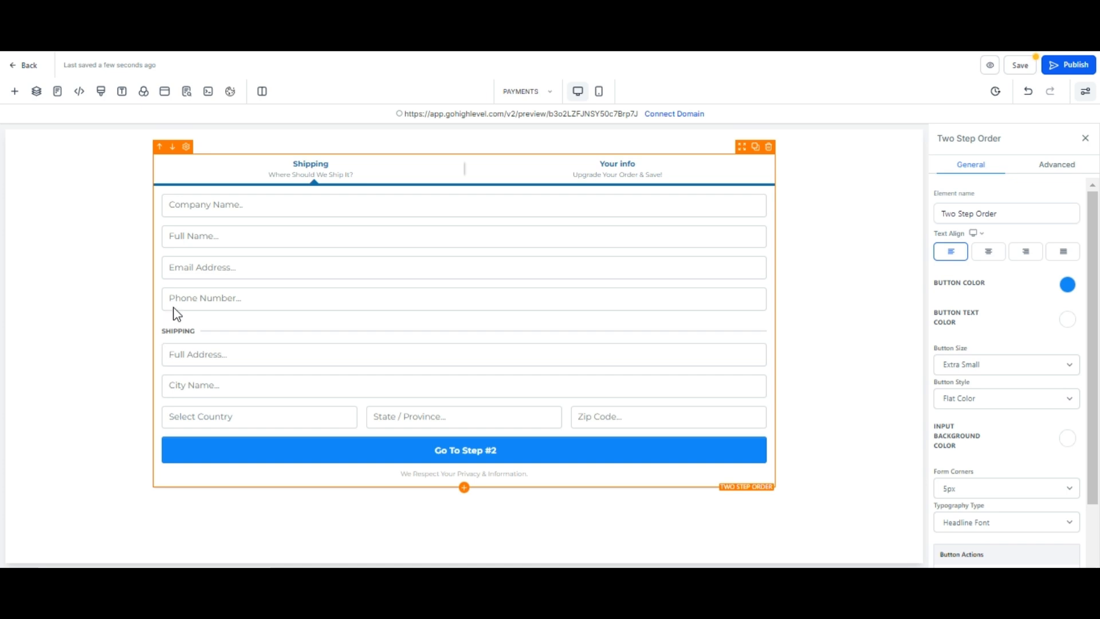
# - Hide the company name and shipping fields in Advanced options, then preview Step #2
pyautogui.click(1052, 169)
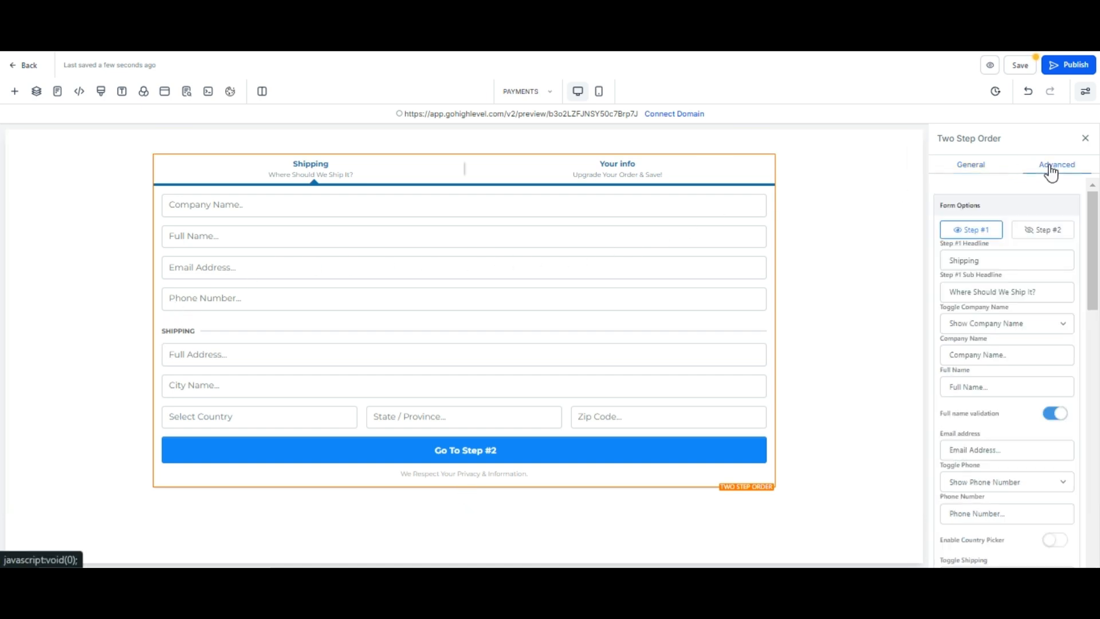
pyautogui.click(1063, 324)
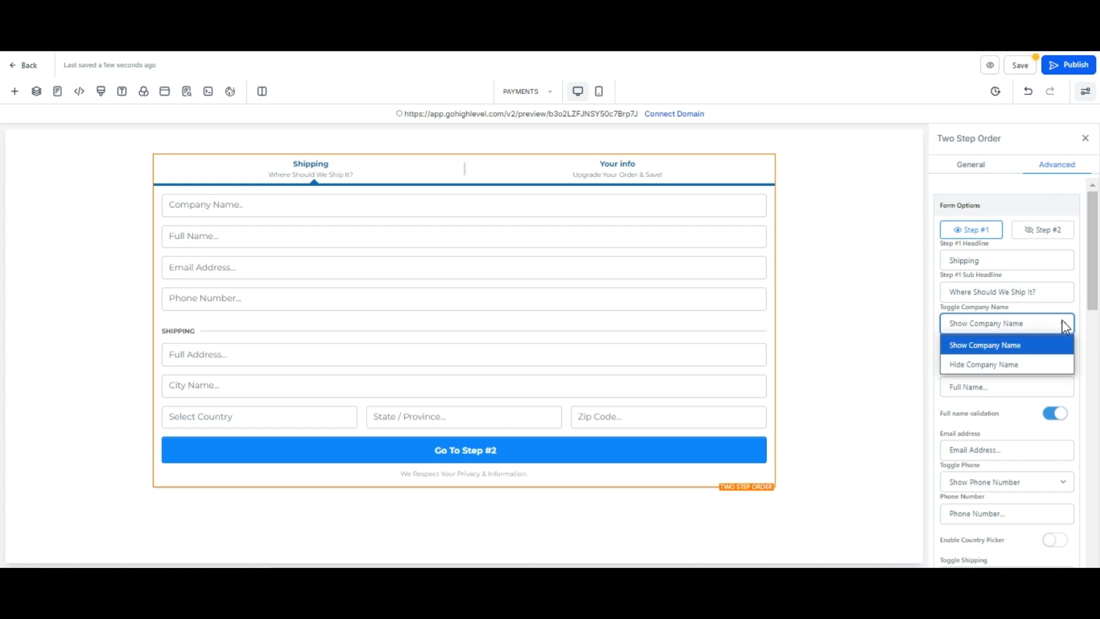
pyautogui.click(1017, 363)
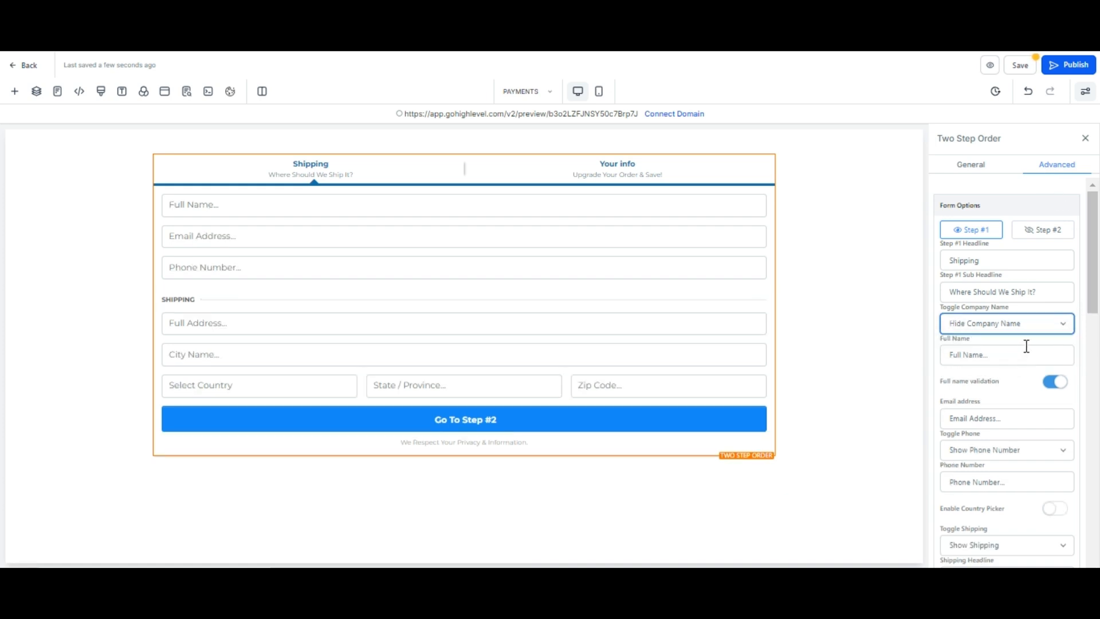
pyautogui.scroll(-1, 1028, 335)
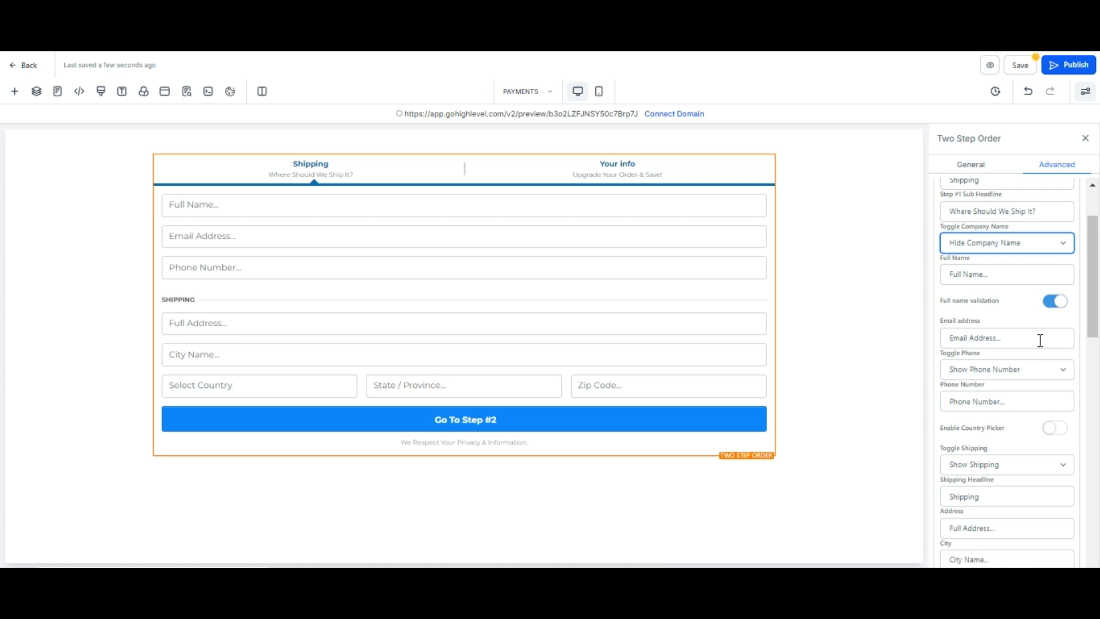
pyautogui.click(1059, 469)
pyautogui.click(992, 505)
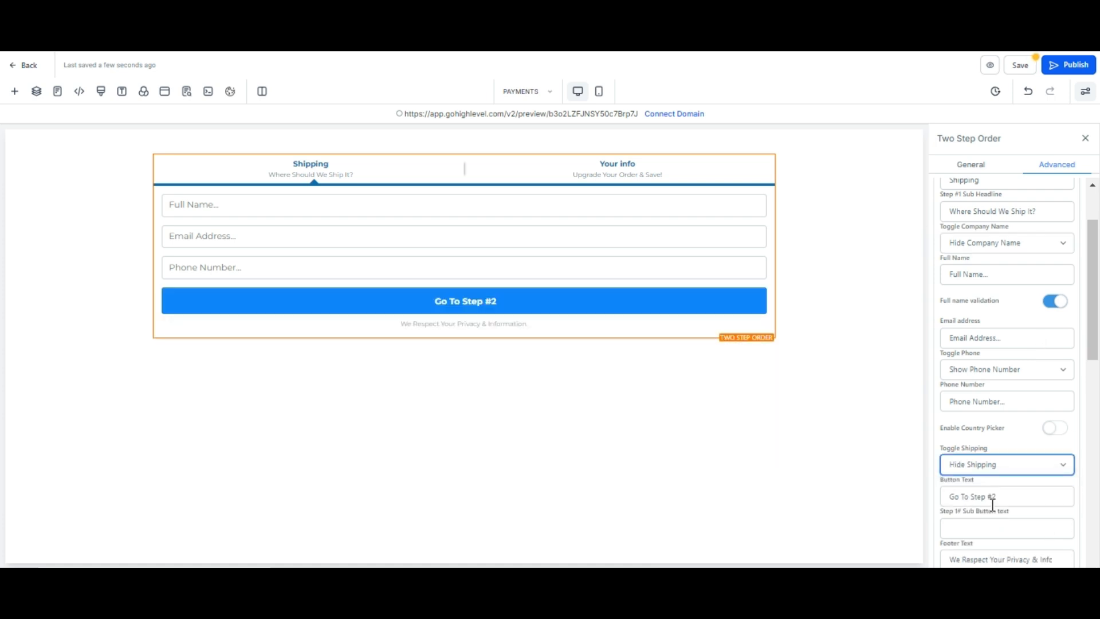
pyautogui.scroll(1, 1011, 412)
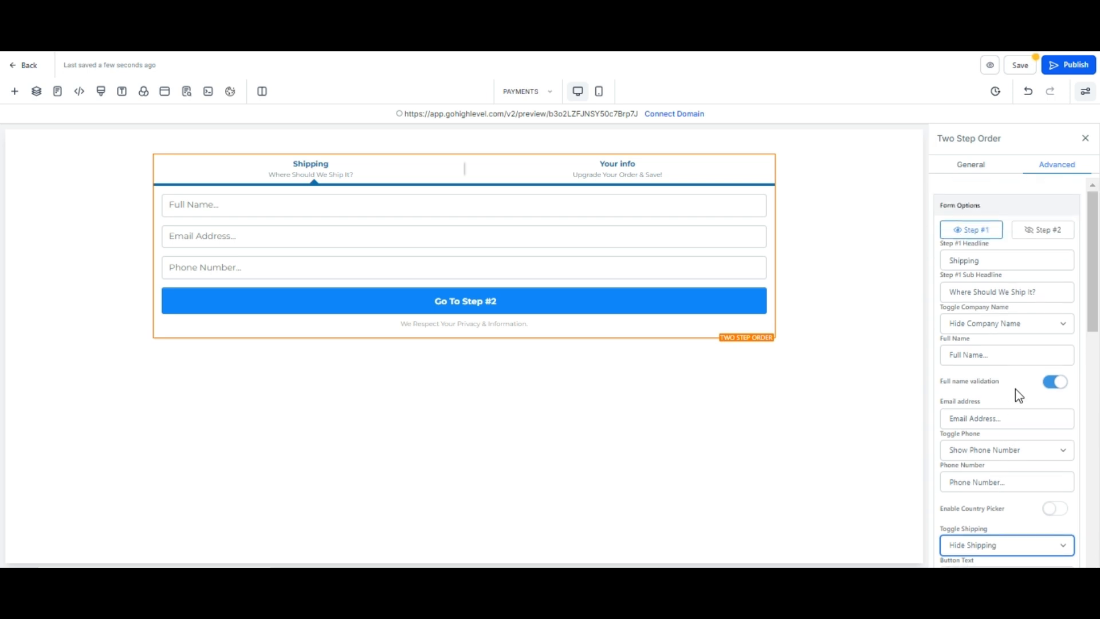
pyautogui.click(1040, 232)
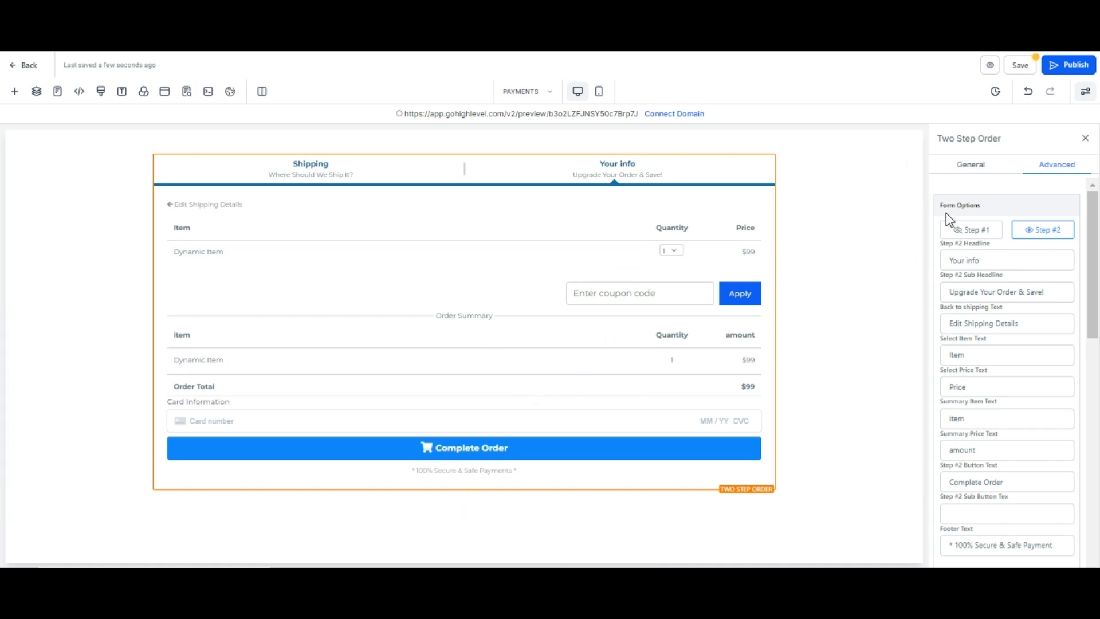
# - Save the PAYMENTS page and go back to the funnel step overview
pyautogui.click(1020, 64)
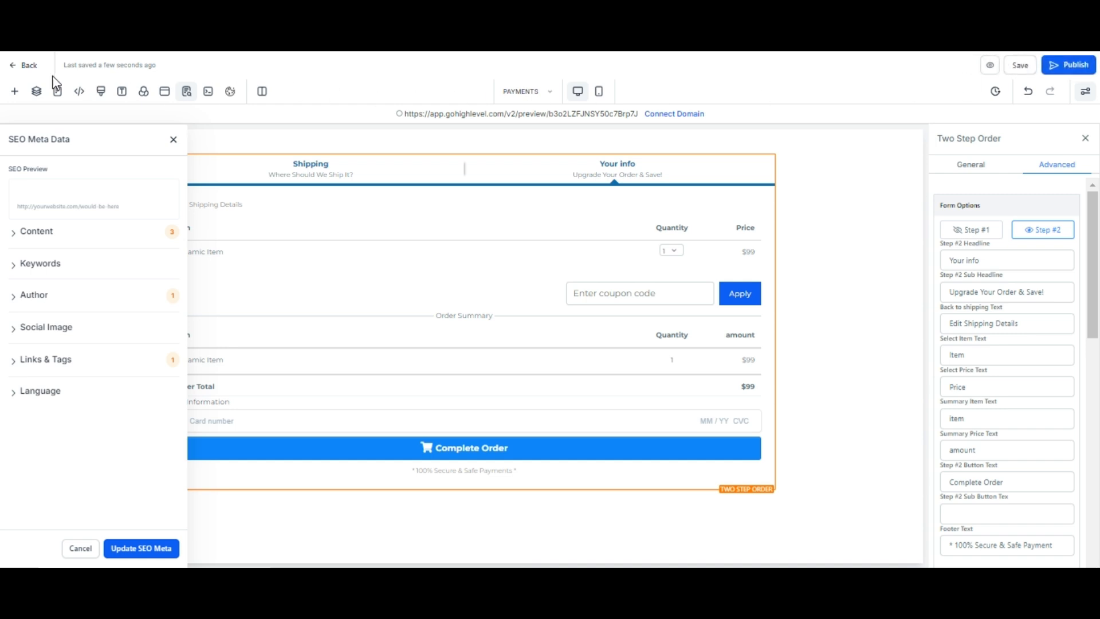
pyautogui.click(23, 66)
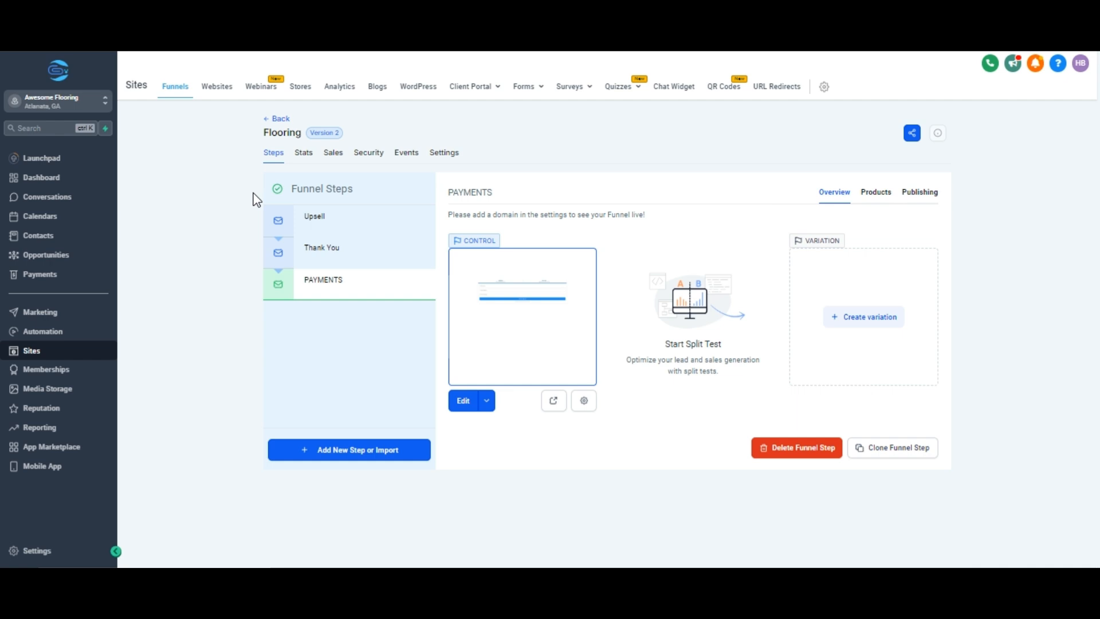
# - Add the FLOOR INSPECTION product with its FLOOR INSPECTION @ 500 price and save
pyautogui.click(876, 193)
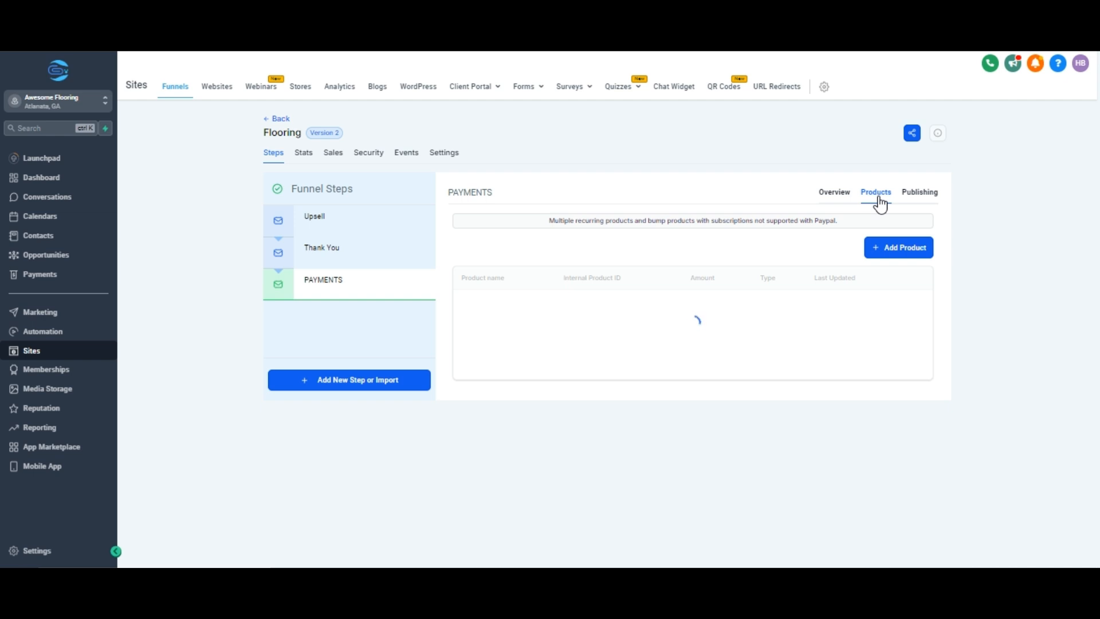
pyautogui.click(877, 252)
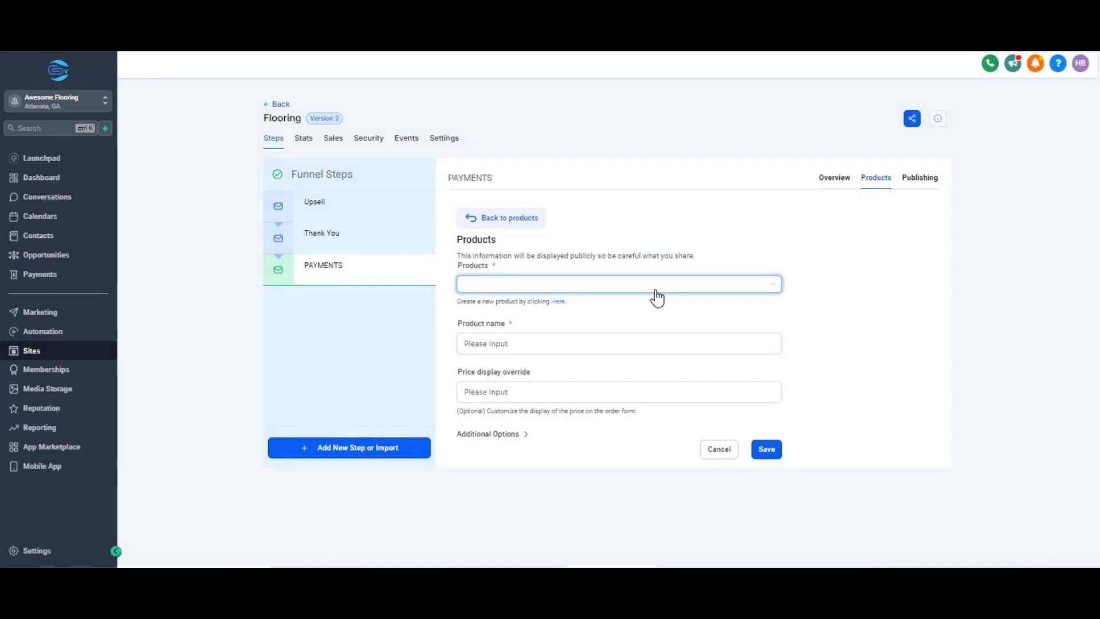
pyautogui.click(656, 289)
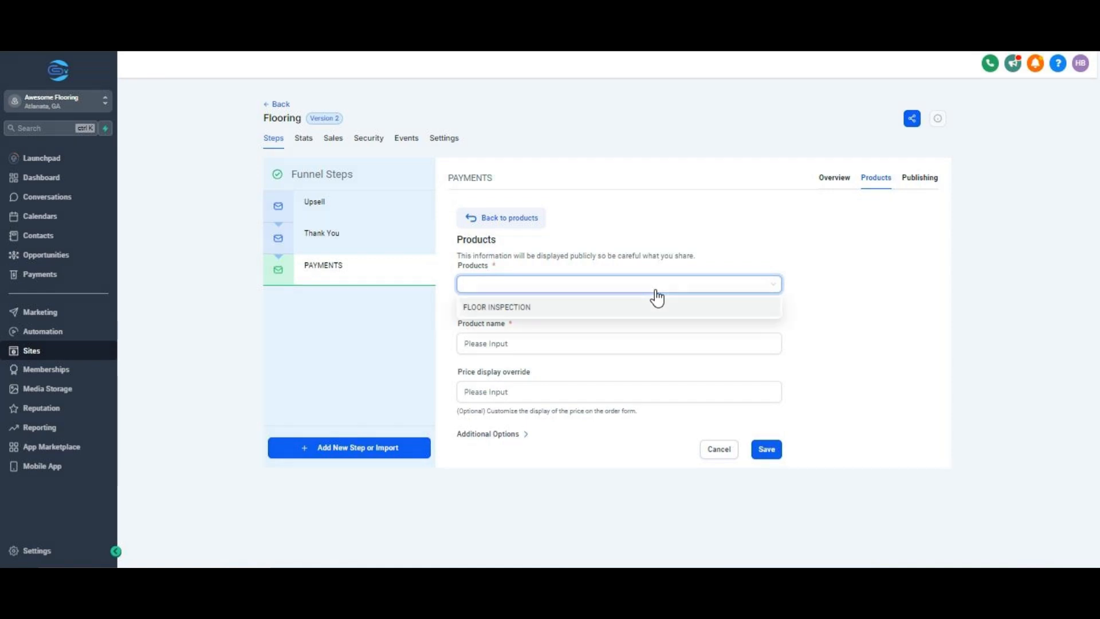
pyautogui.click(511, 310)
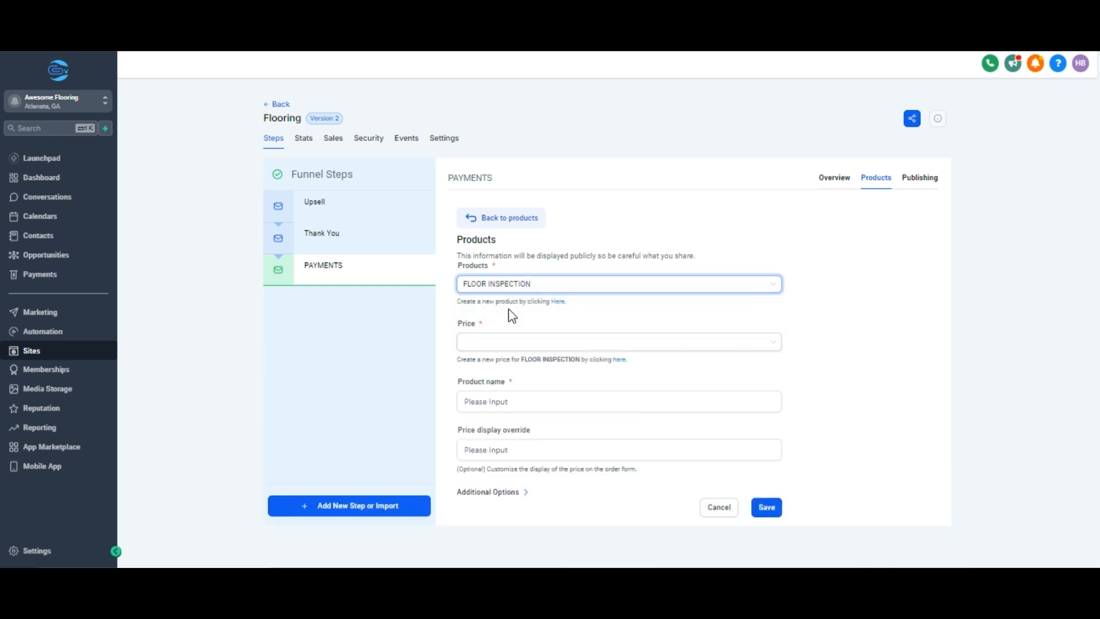
pyautogui.click(493, 343)
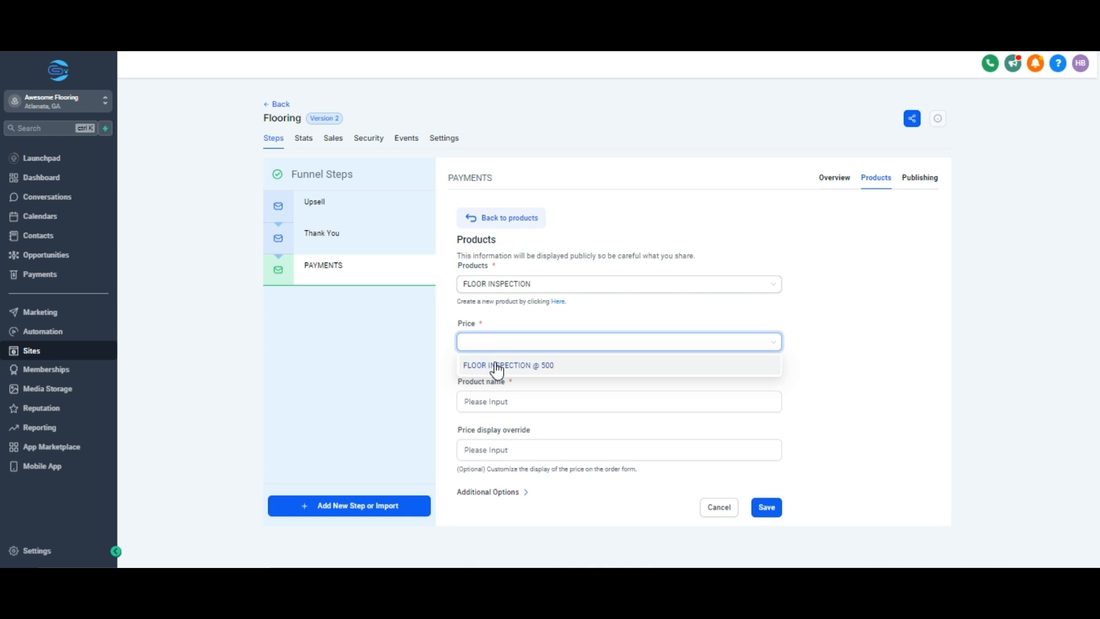
pyautogui.click(498, 367)
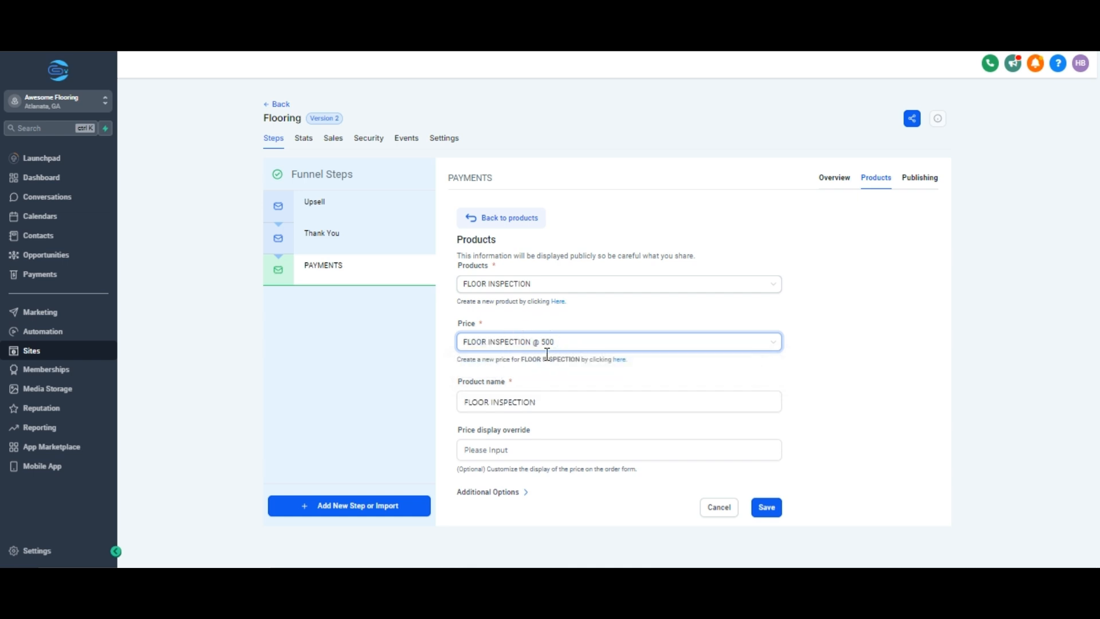
pyautogui.click(767, 509)
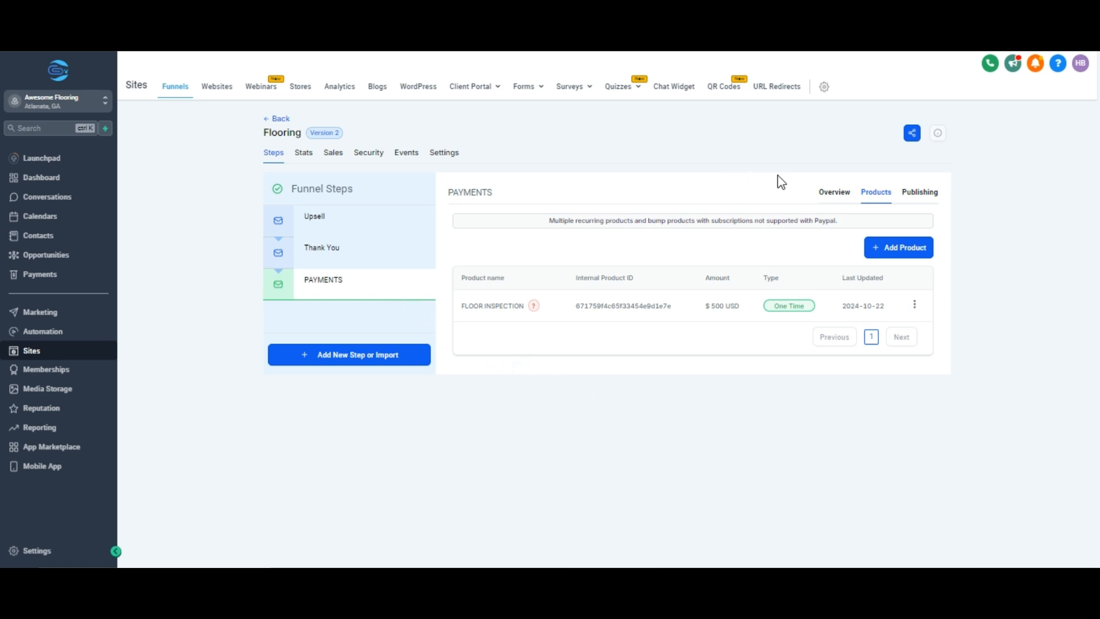
# - From the Overview tab, open the live preview of the PAYMENTS step
pyautogui.click(836, 199)
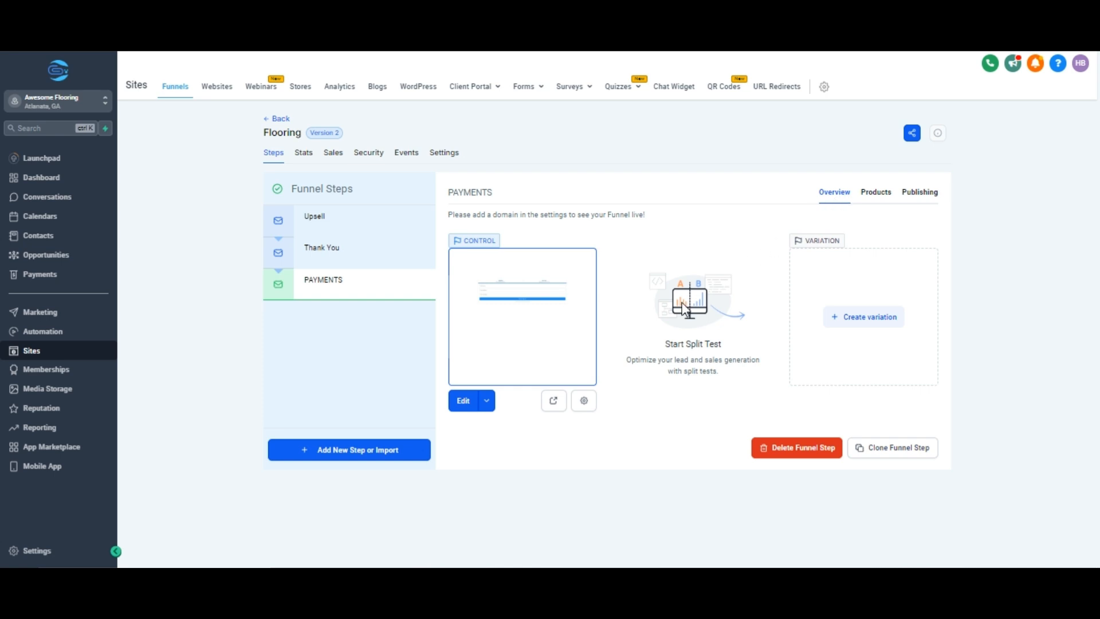
pyautogui.click(556, 403)
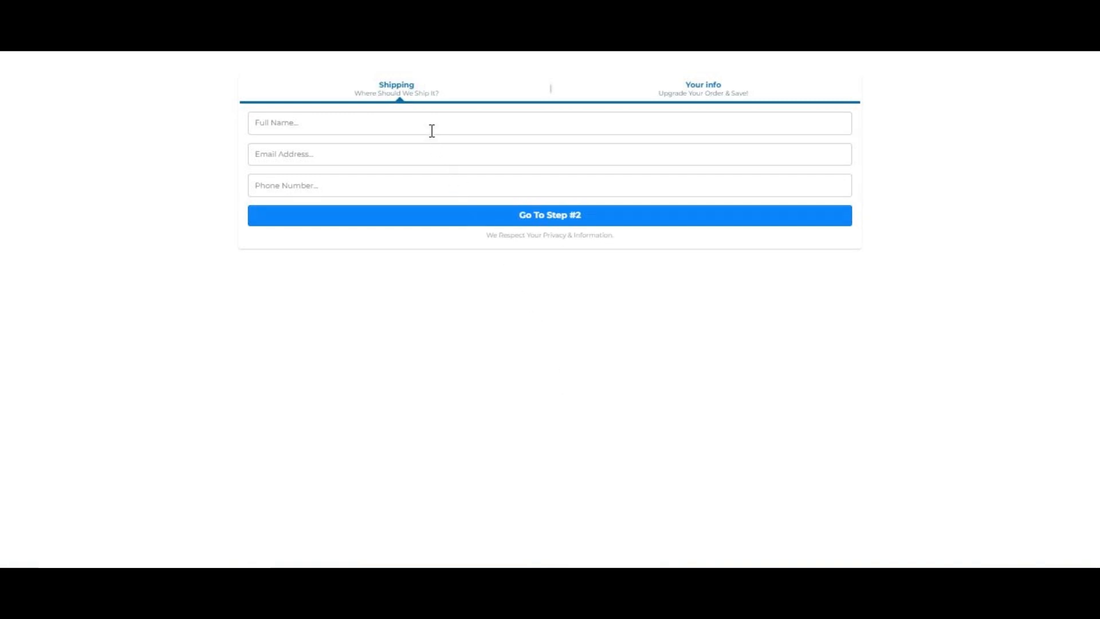
# - Fill in a sample full name, email and phone number, then advance to the order step
pyautogui.click(284, 121)
pyautogui.write('J')
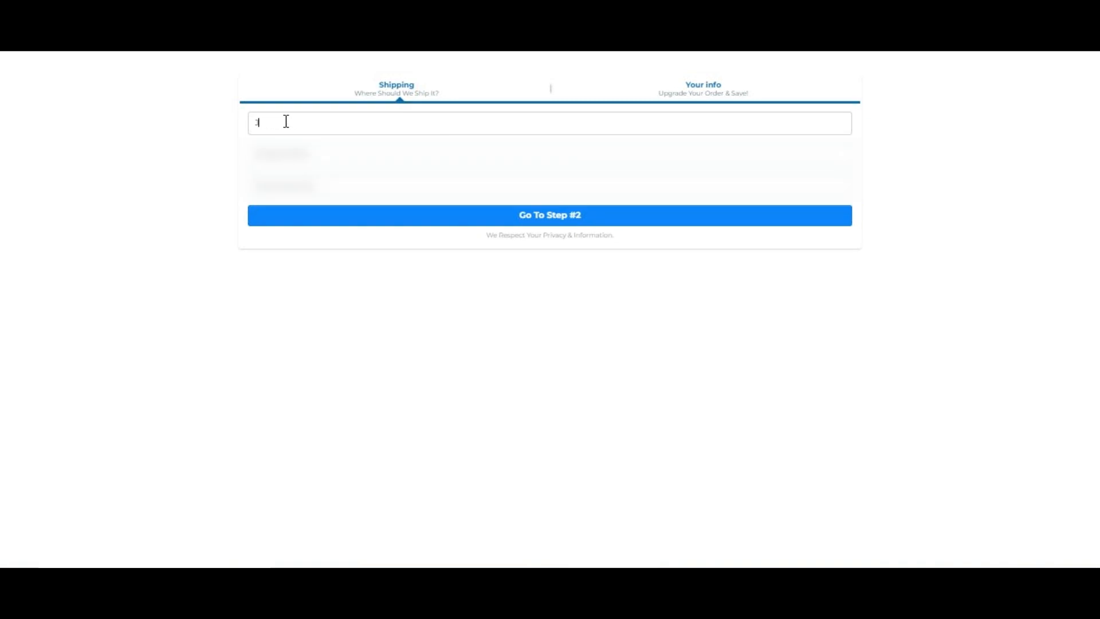
pyautogui.write('OHN DOE')
pyautogui.click(291, 188)
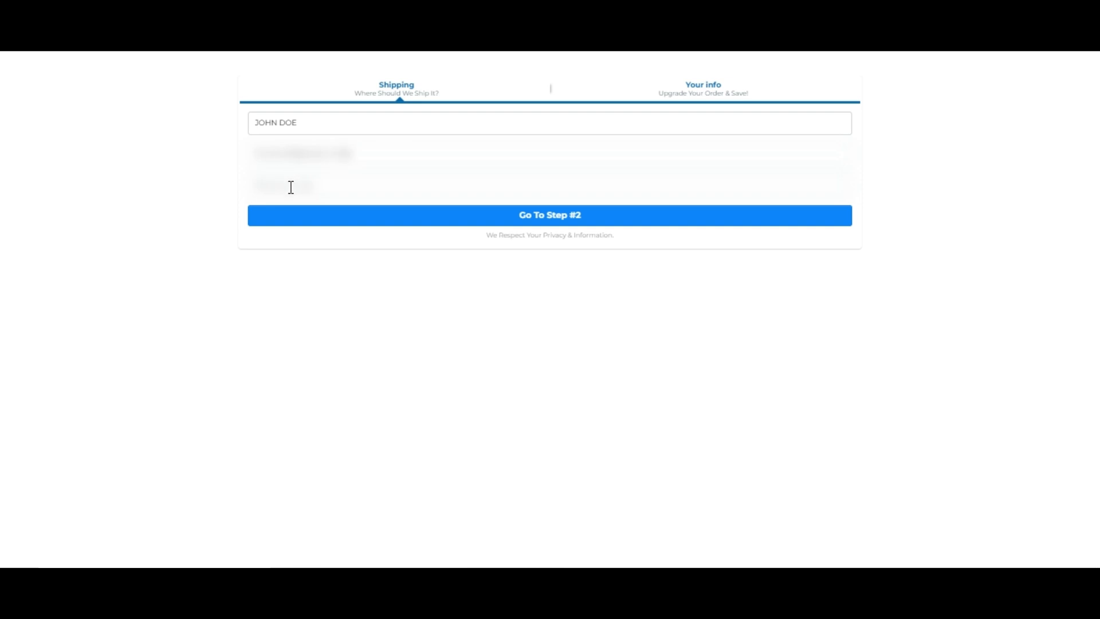
pyautogui.write('5555555')
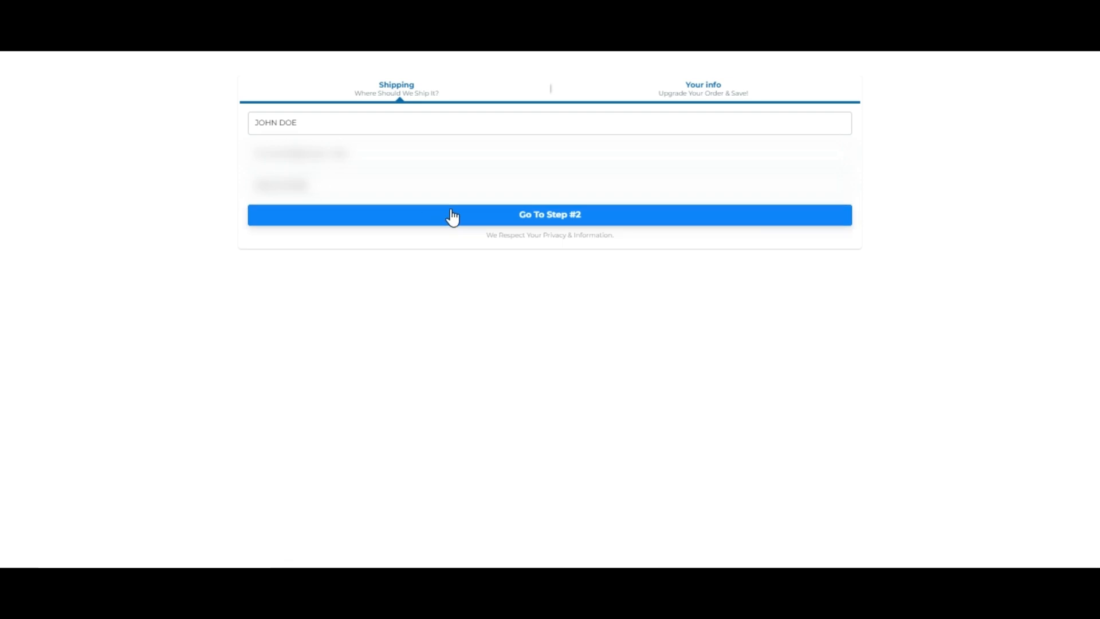
pyautogui.click(464, 213)
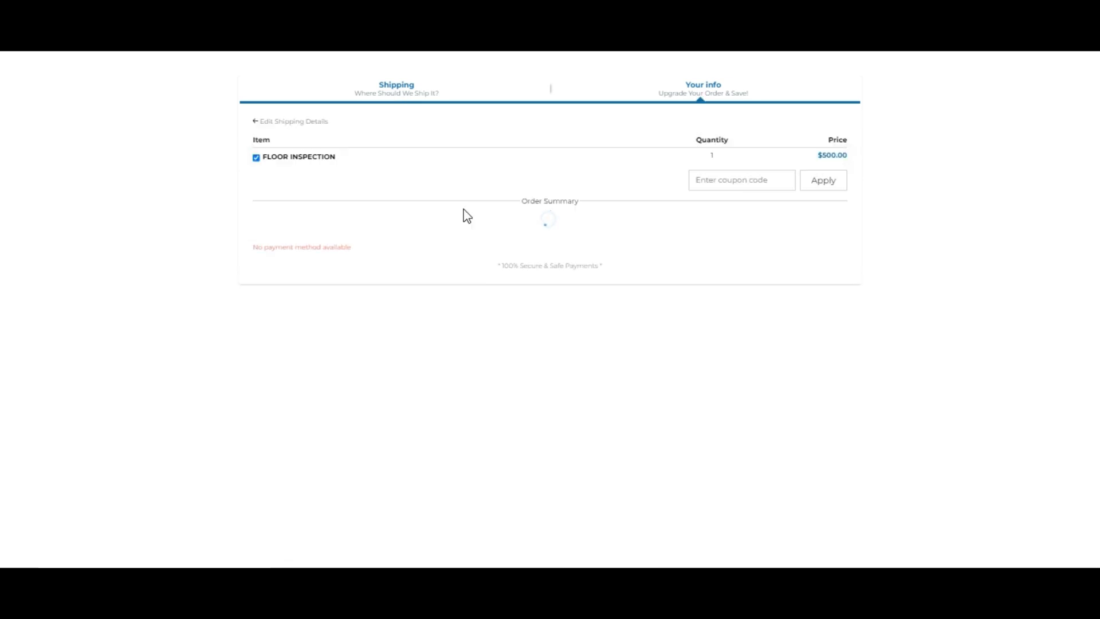